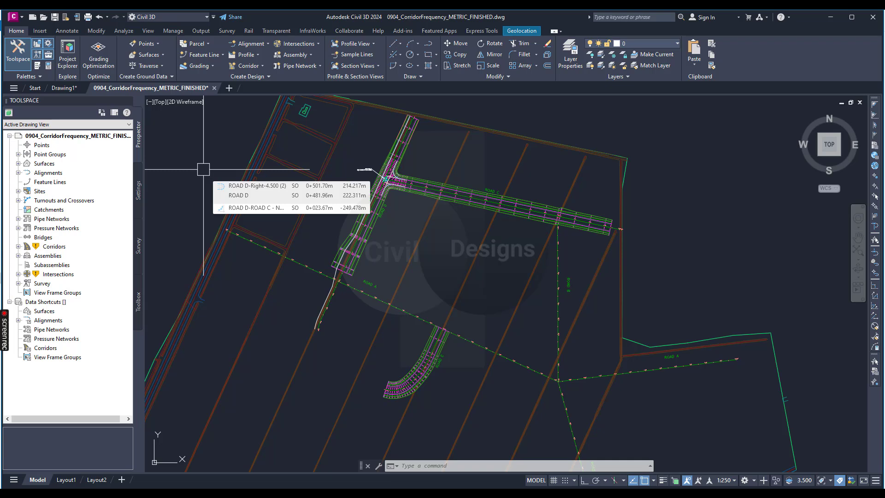
Open the North River Crossing corridor in the Section Editor
scroll(465, 345, "down", 5)
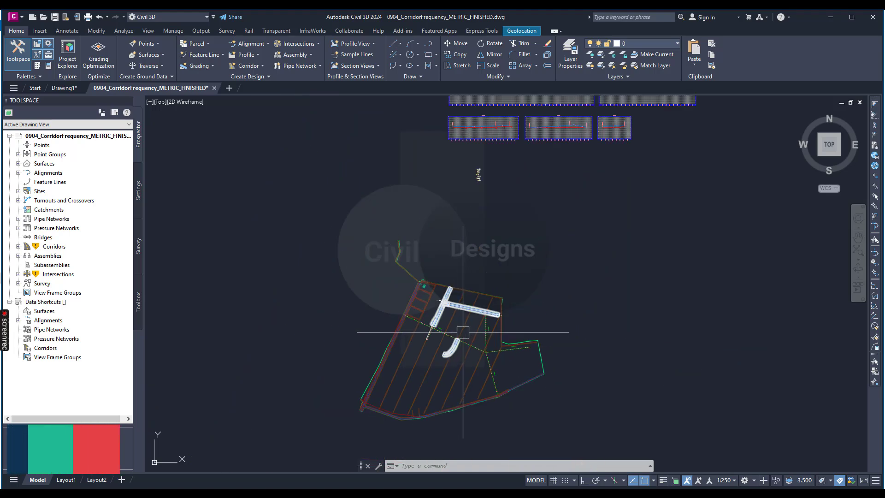
scroll(462, 333, "up", 3)
scroll(455, 299, "up", 3)
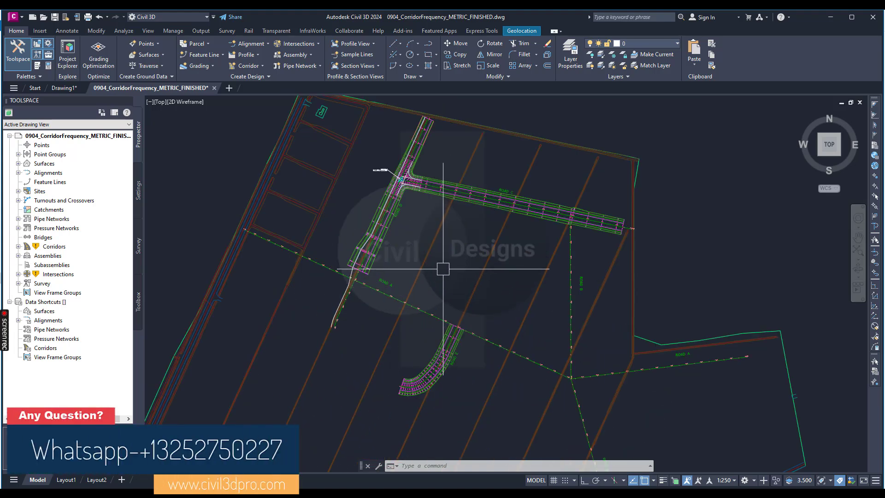
mouse_move(443, 268)
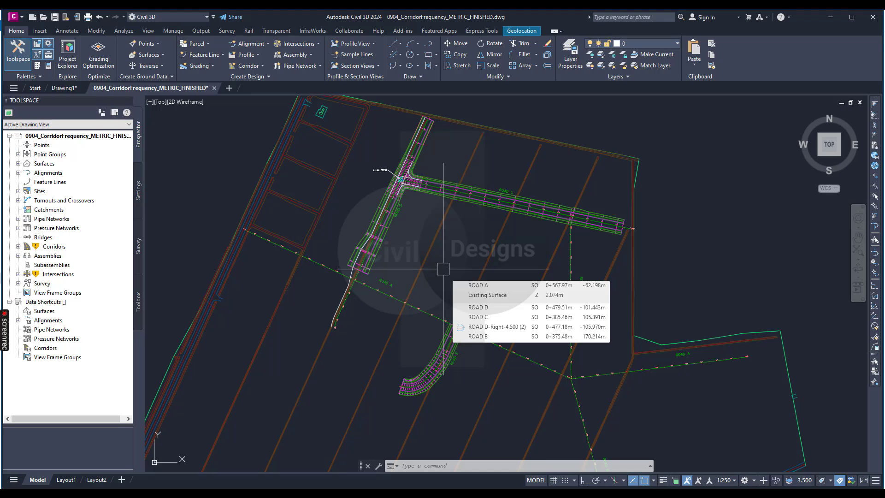
scroll(418, 319, "up", 5)
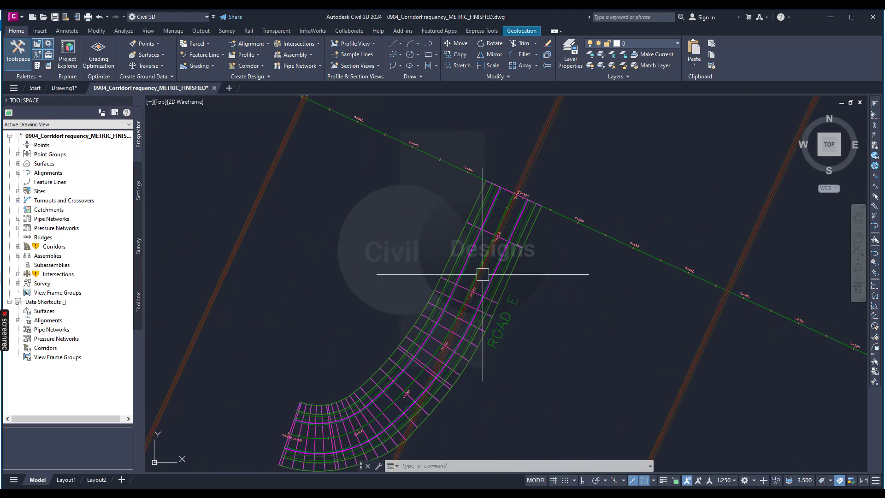
left_click(500, 273)
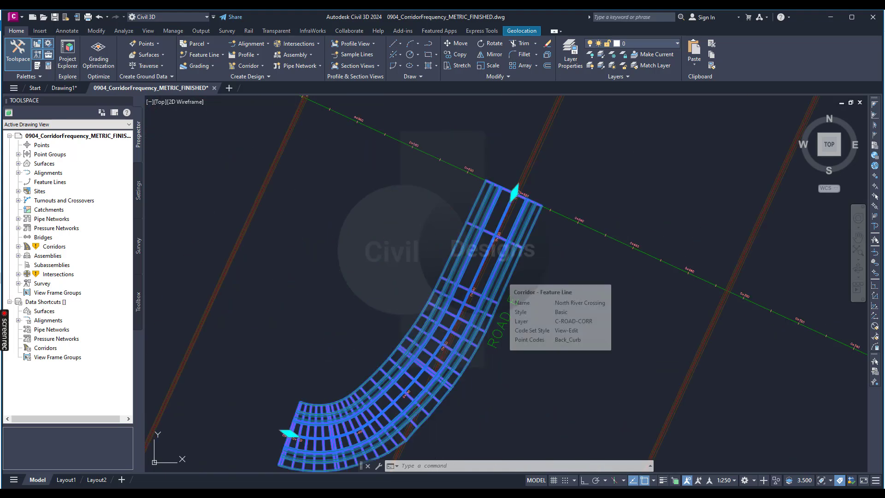
scroll(448, 331, "down", 4)
mouse_move(448, 331)
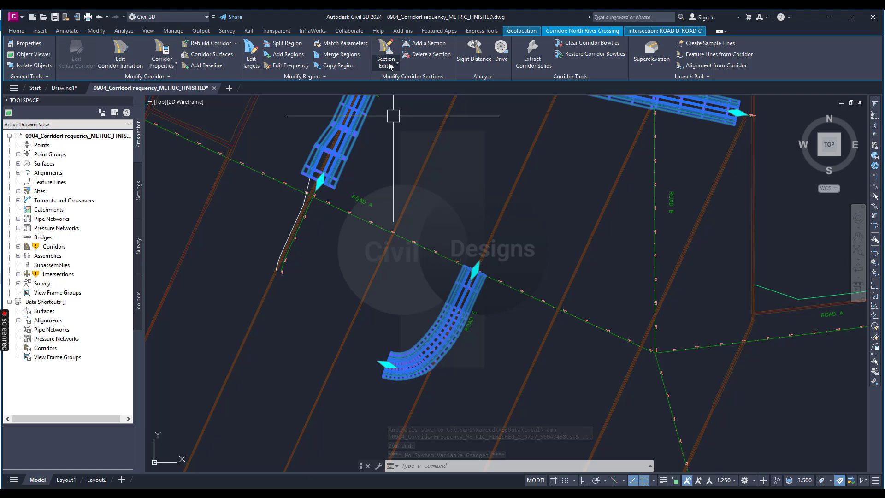
left_click(387, 50)
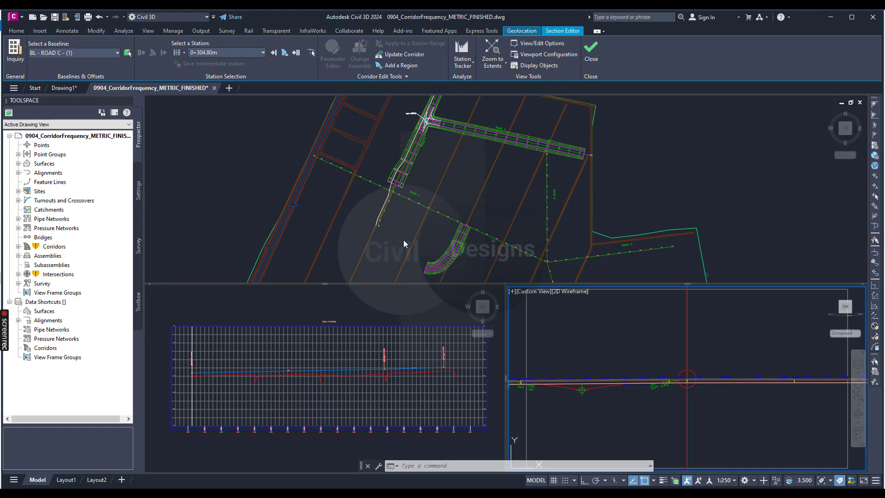
Apply the Three: Above viewport configuration with Plan in viewport 1, Profile in viewport 2 and Section in viewport 3
left_click(544, 55)
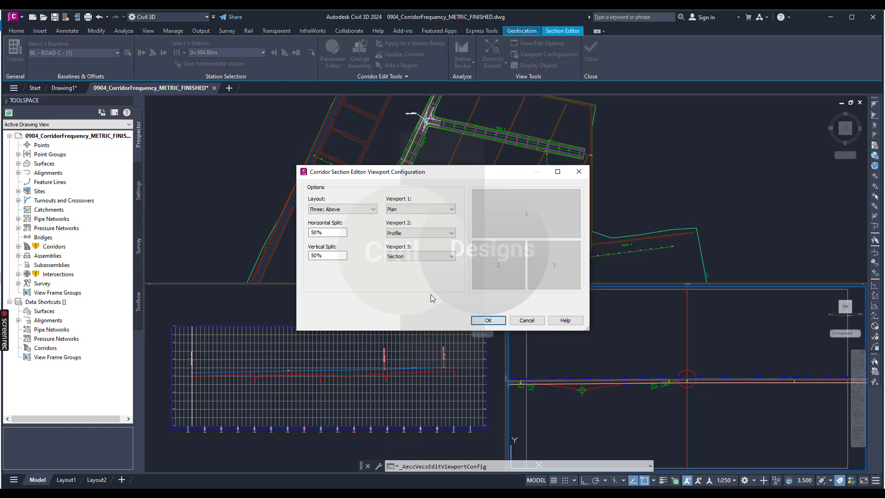
left_click(339, 209)
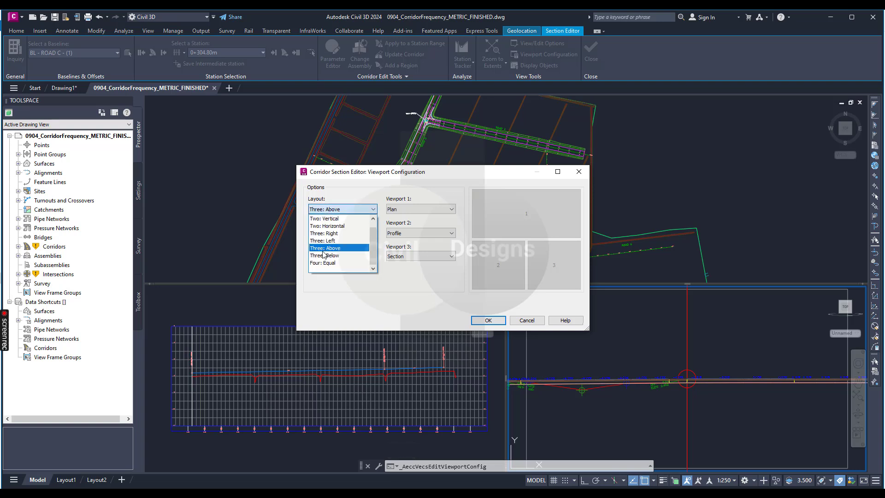
left_click(325, 248)
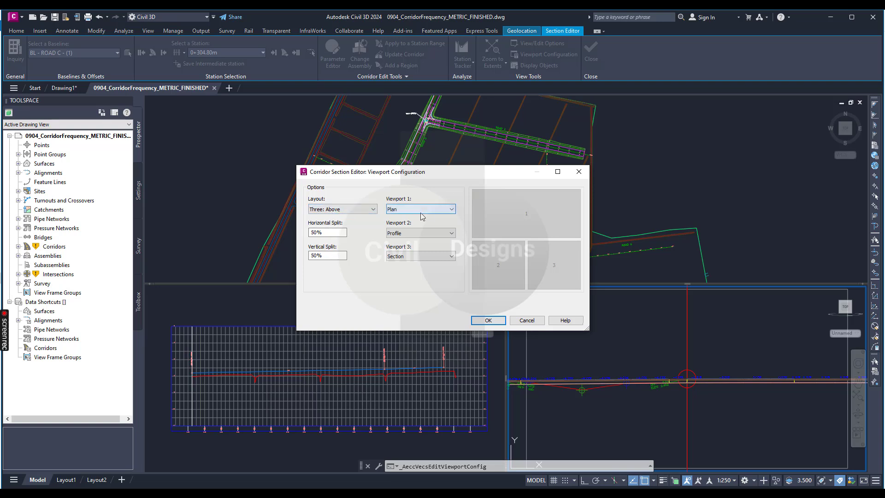
left_click(418, 233)
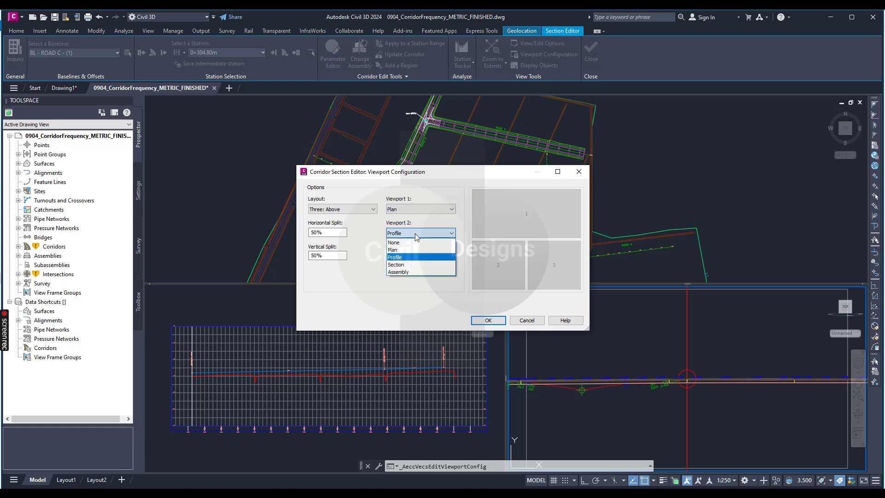
left_click(399, 258)
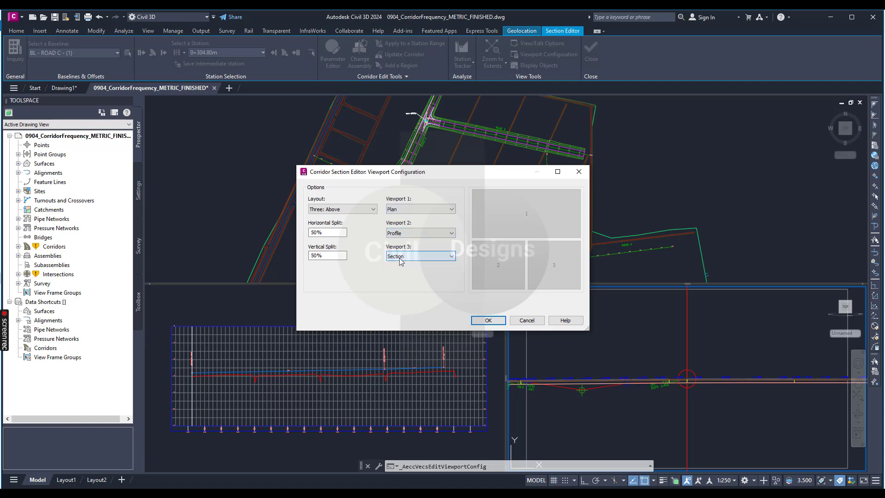
left_click(400, 259)
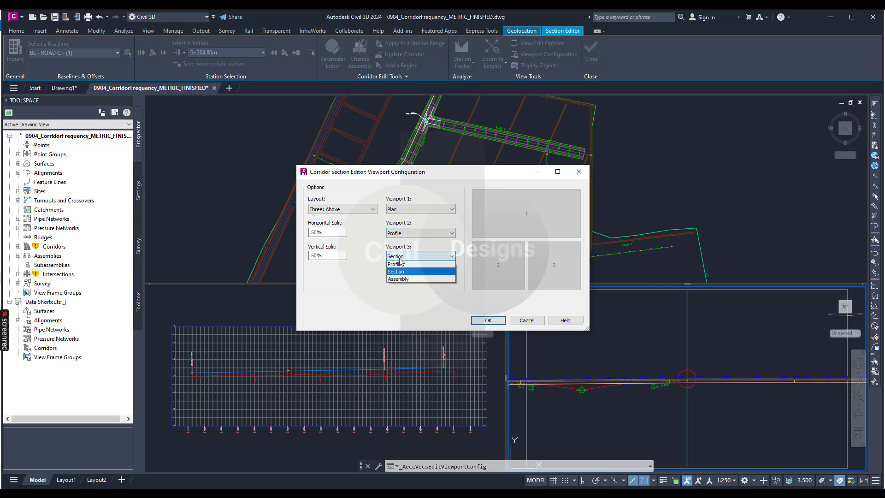
left_click(402, 286)
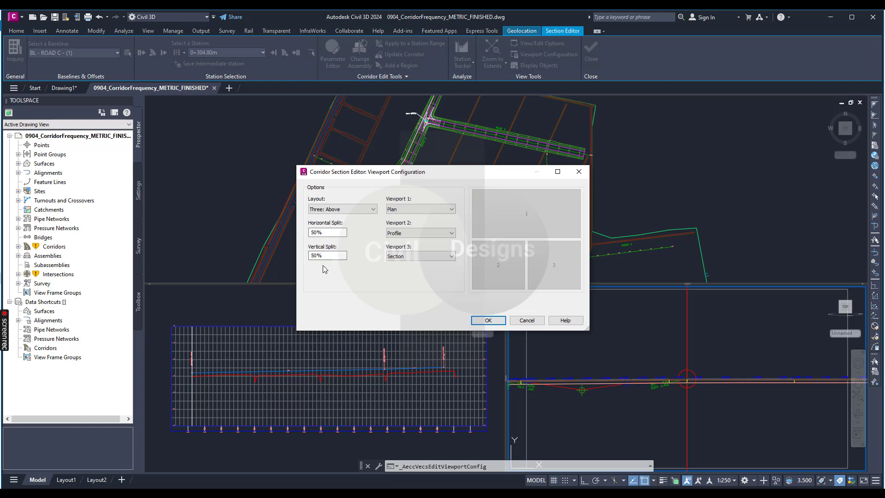
left_click(488, 320)
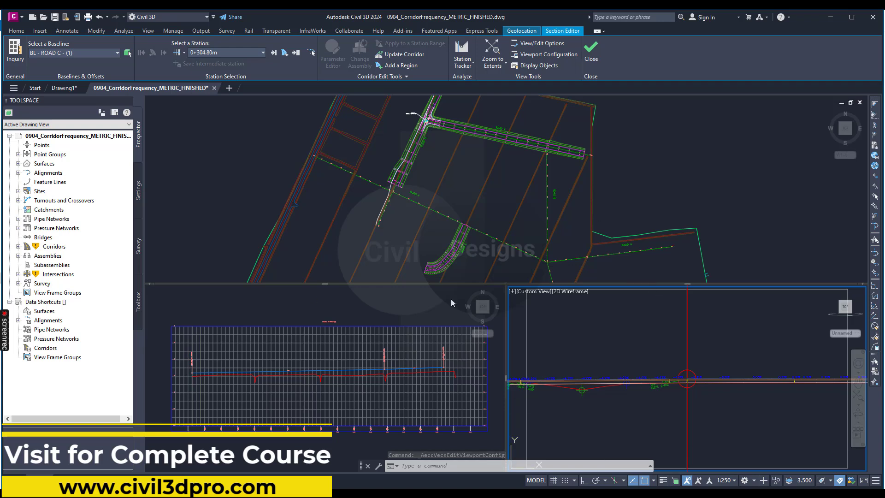
Activate the plan viewport, then close the Section Editor and return to the full plan of the road corridors
left_click(646, 182)
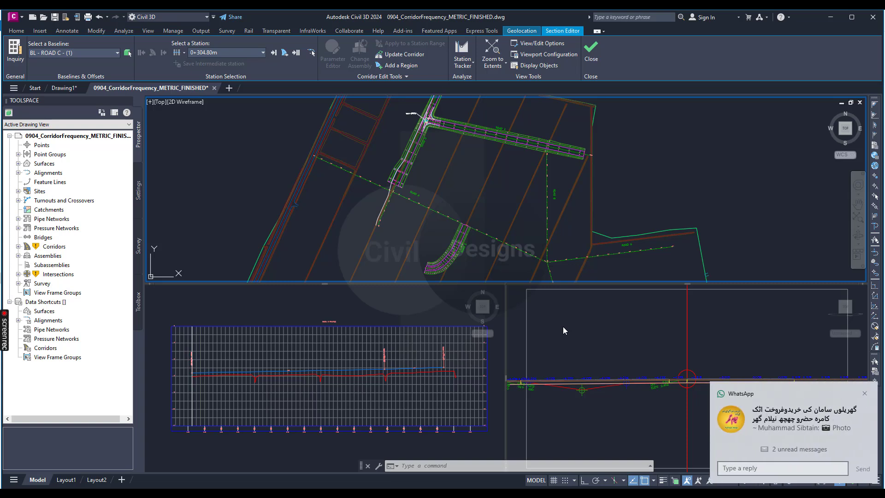
left_click(592, 55)
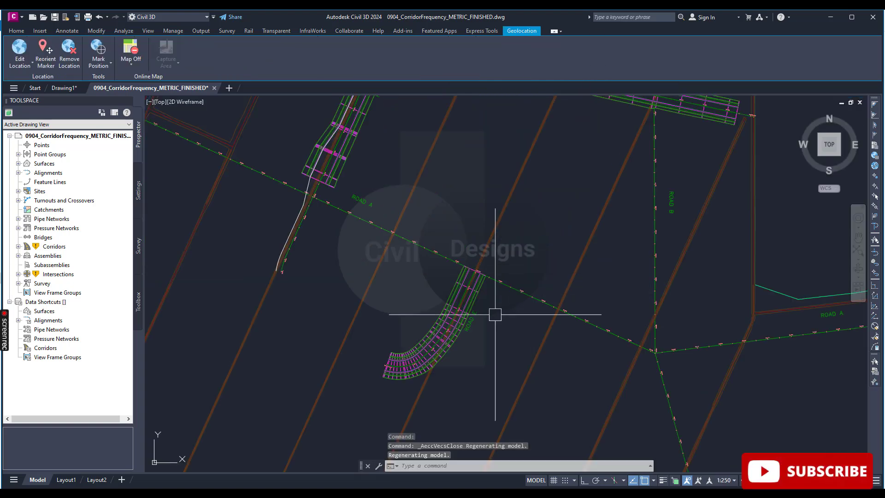
scroll(495, 315, "down", 4)
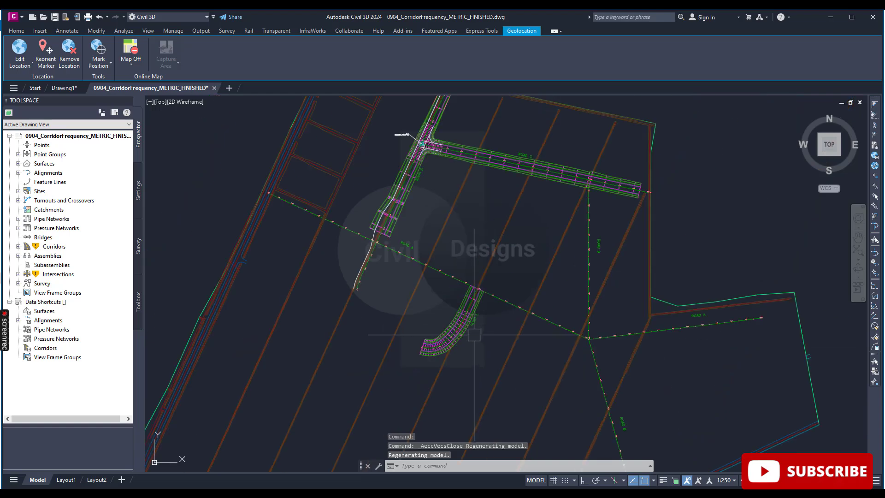
scroll(473, 334, "down", 4)
scroll(469, 324, "up", 4)
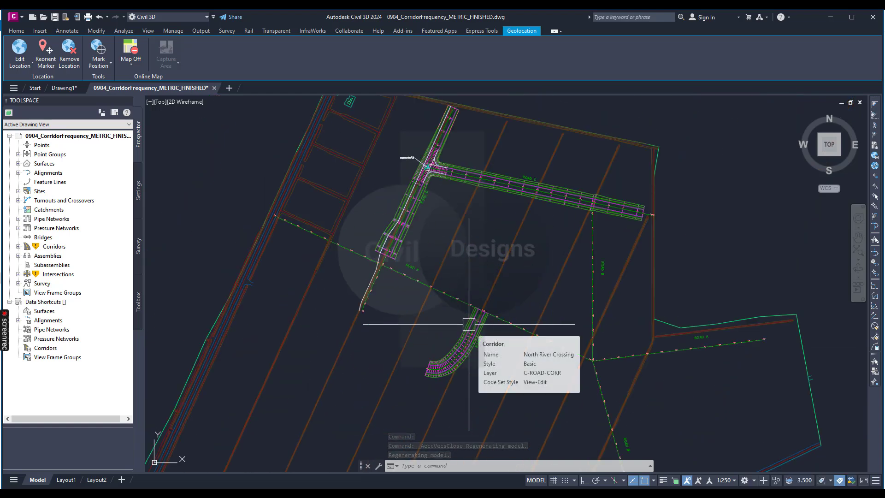
Reopen the North River Crossing corridor in the Section Editor from its stretch along Road D
left_click(17, 30)
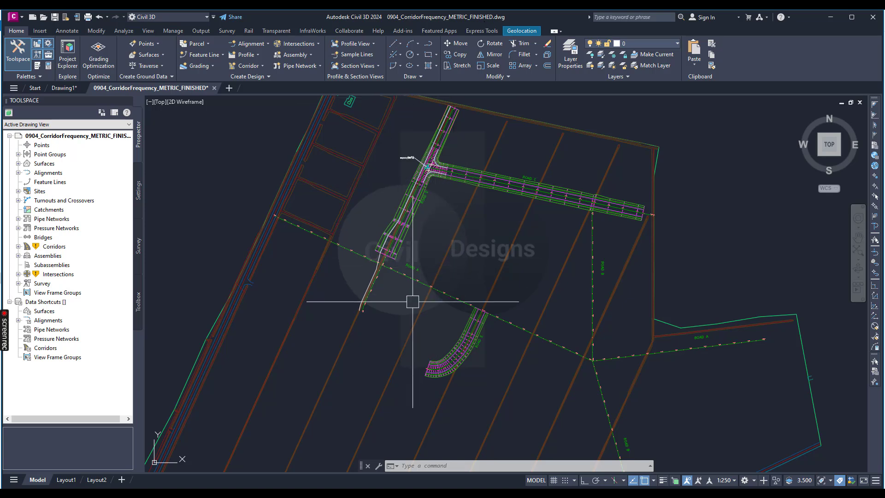
mouse_move(413, 302)
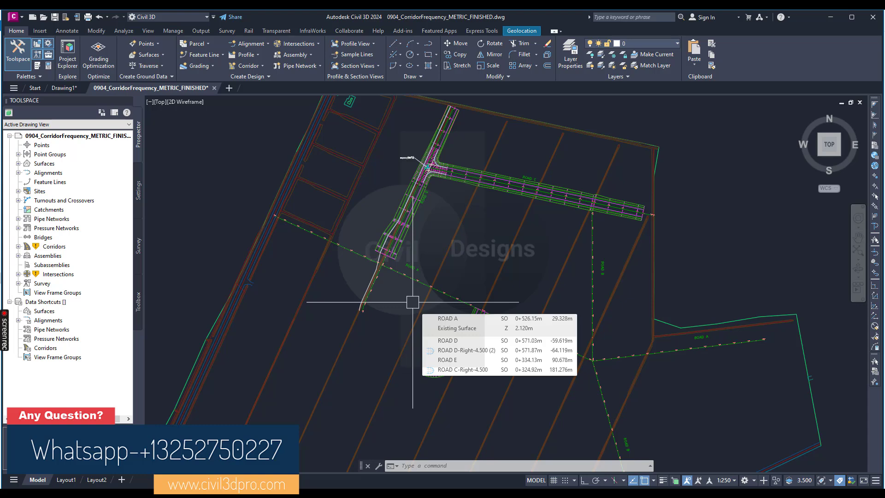
scroll(386, 235, "up", 8)
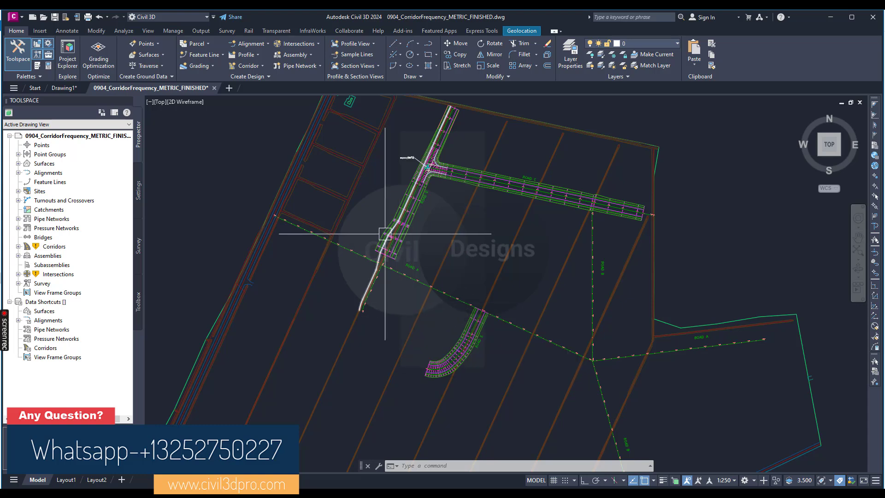
left_click(477, 256)
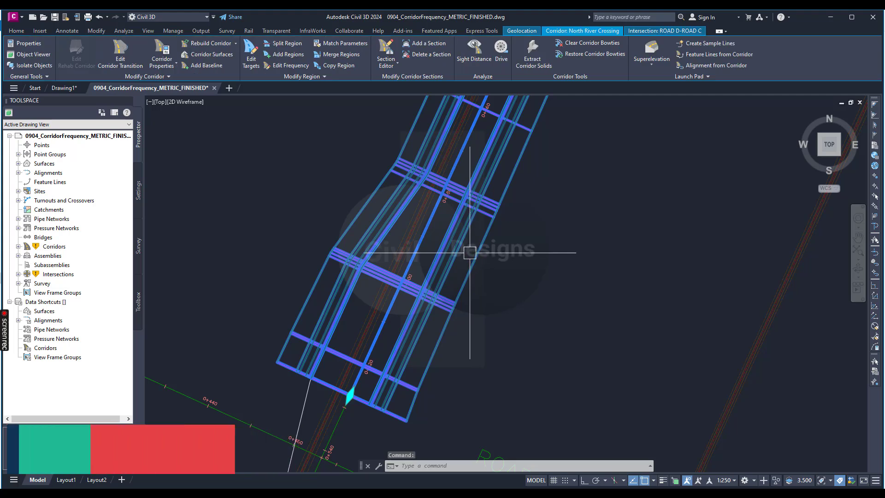
left_click(387, 52)
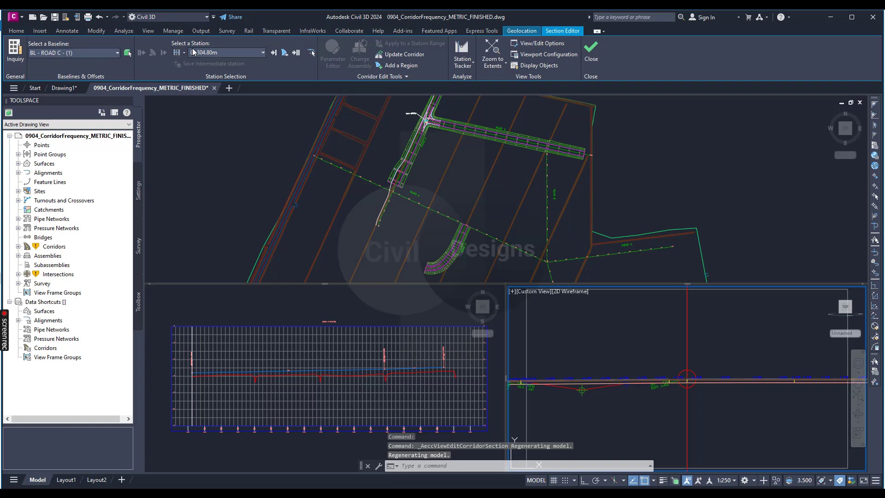
Show the Road C section at station 0+320.00m and advance station by station to 0+340.00m
left_click(219, 53)
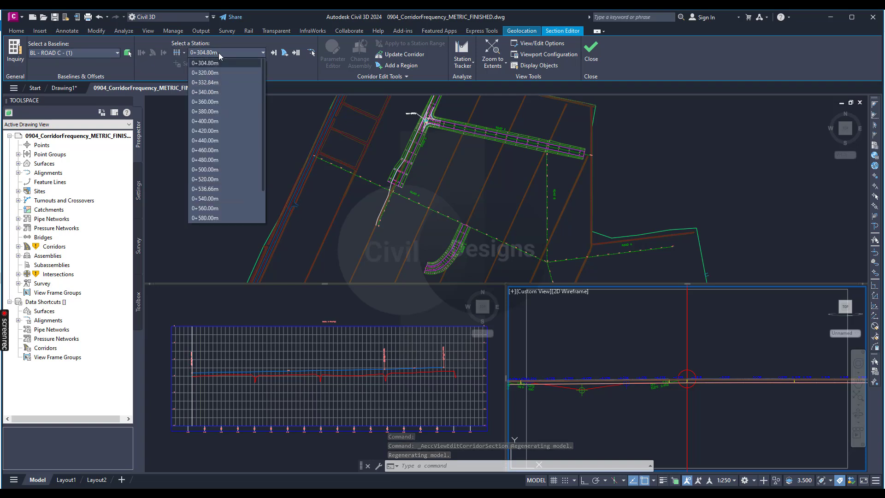
left_click(205, 74)
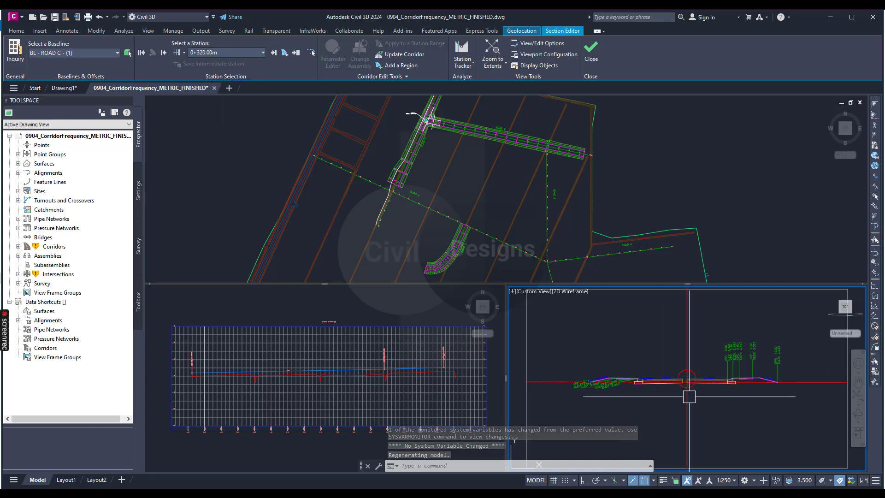
left_click(273, 53)
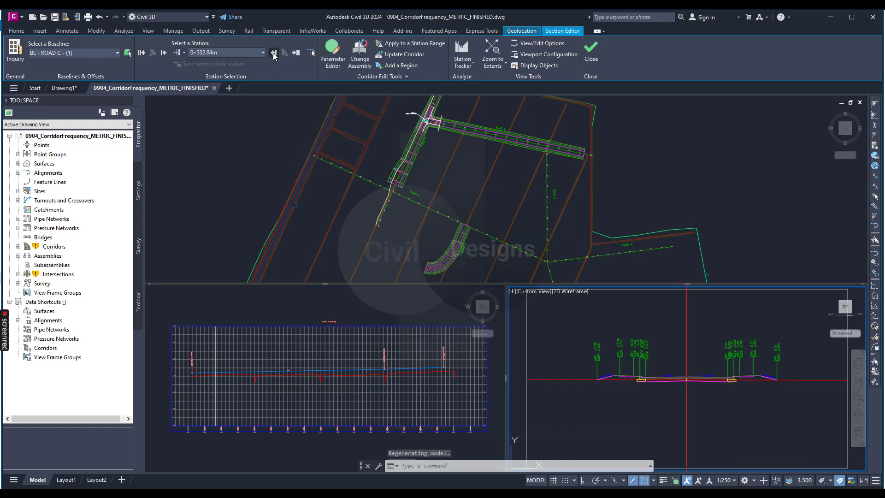
left_click(274, 53)
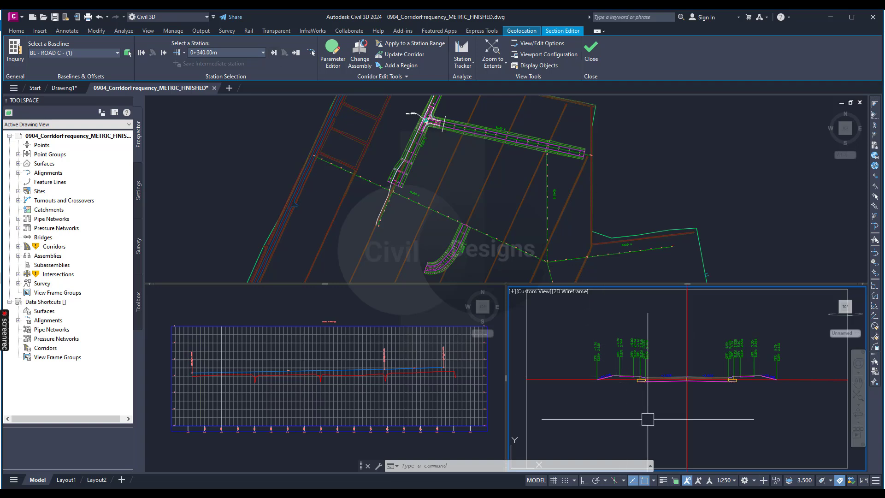
scroll(635, 431, "up", 5)
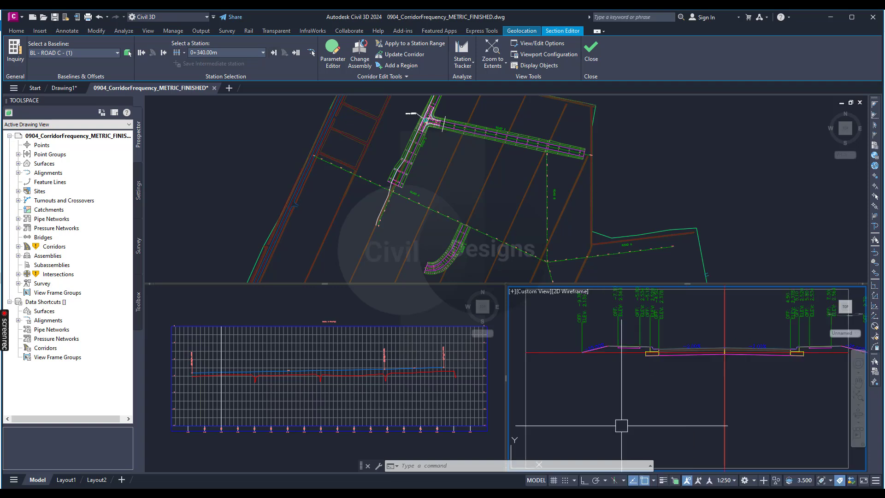
scroll(597, 322, "up", 4)
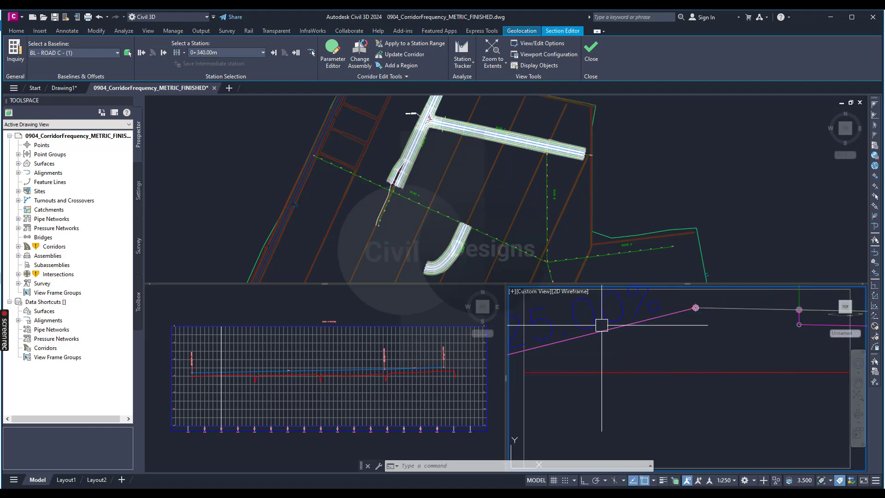
left_click(606, 330)
scroll(673, 354, "down", 7)
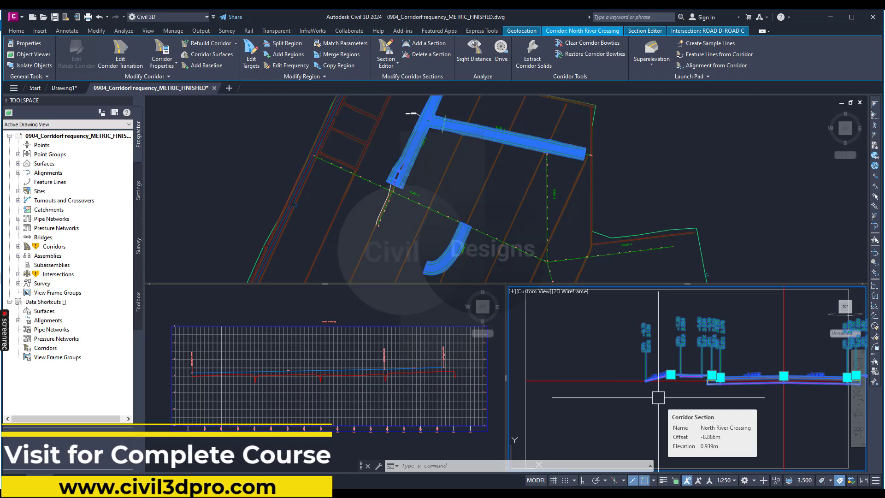
key("Escape")
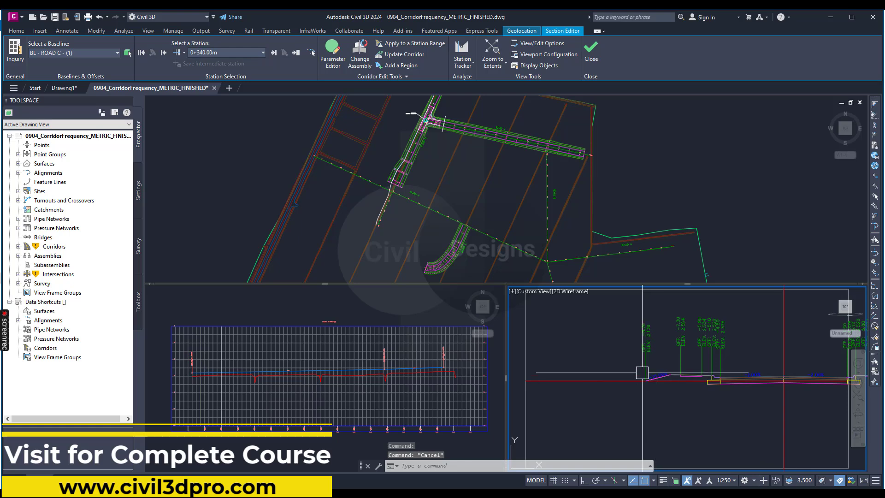
Try to stretch the outer end of the left side slope in the Road C section at station 0+340.00m
scroll(671, 389, "up", 4)
left_click(690, 396)
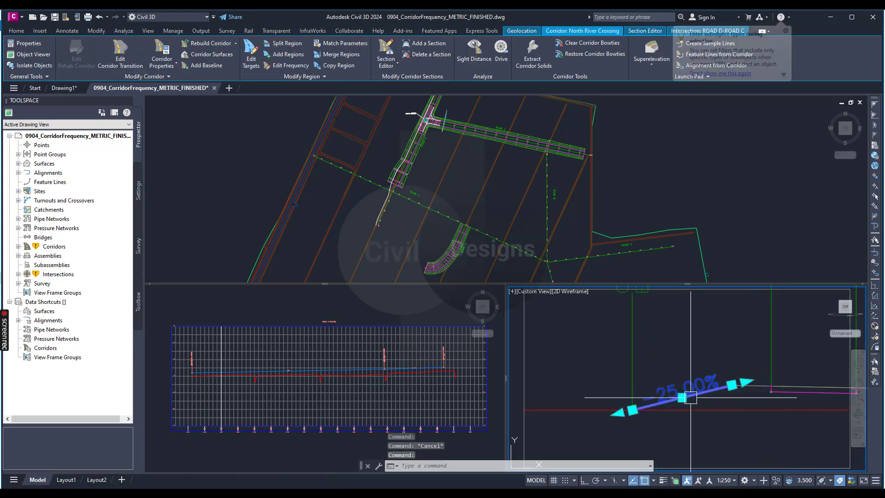
scroll(566, 416, "up", 3)
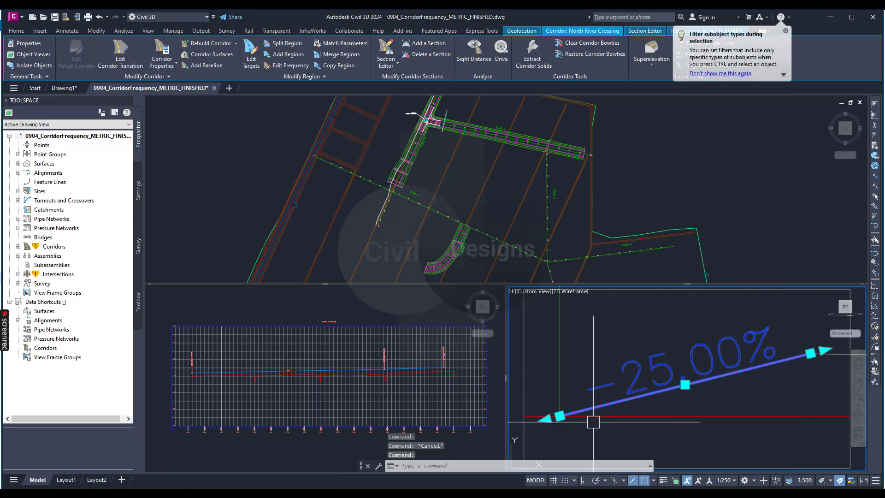
left_click(566, 416)
scroll(593, 362, "down", 5)
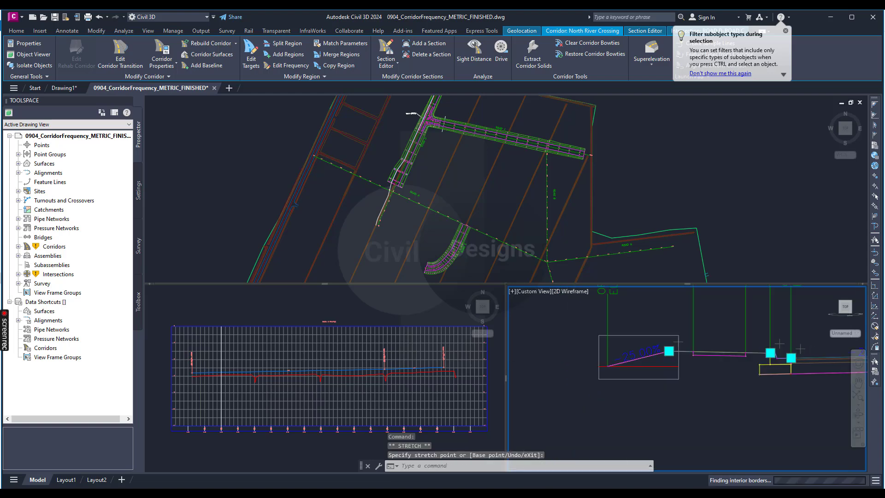
key("Escape")
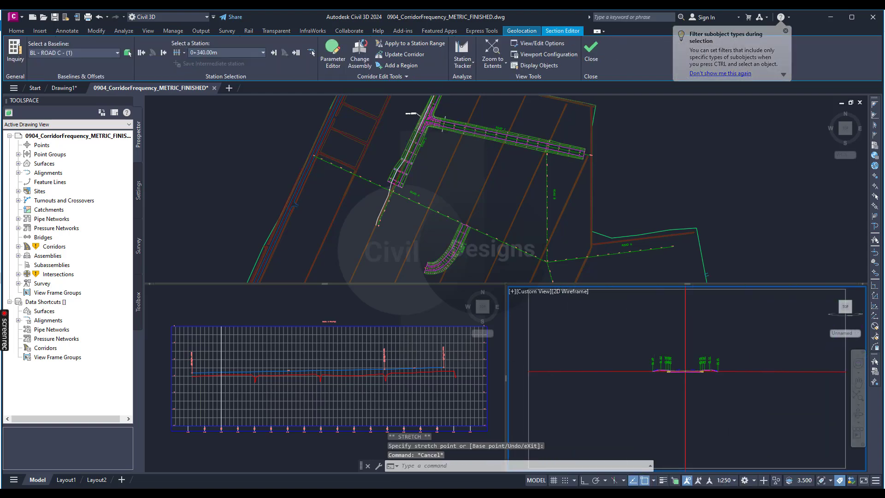
scroll(652, 386, "up", 3)
key("Escape")
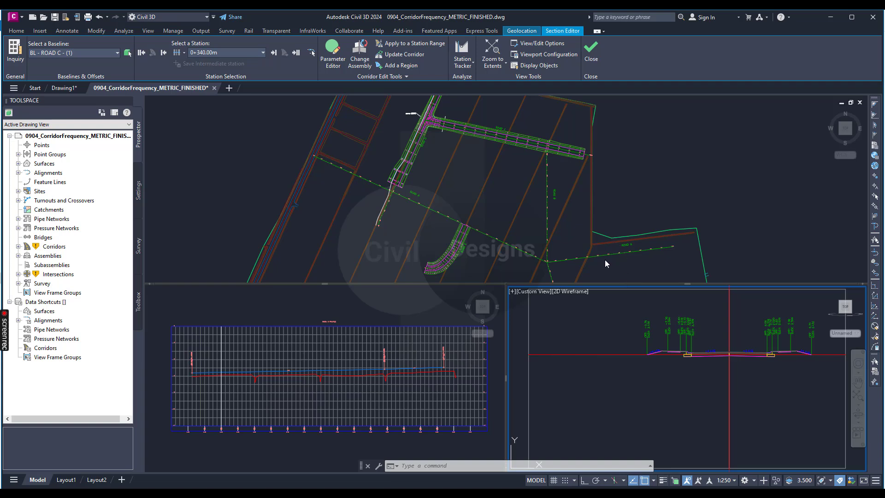
Open the Parameter Editor for station 0+340.00m, move it clear of the section view, and review the lane and curb parameters
left_click(332, 51)
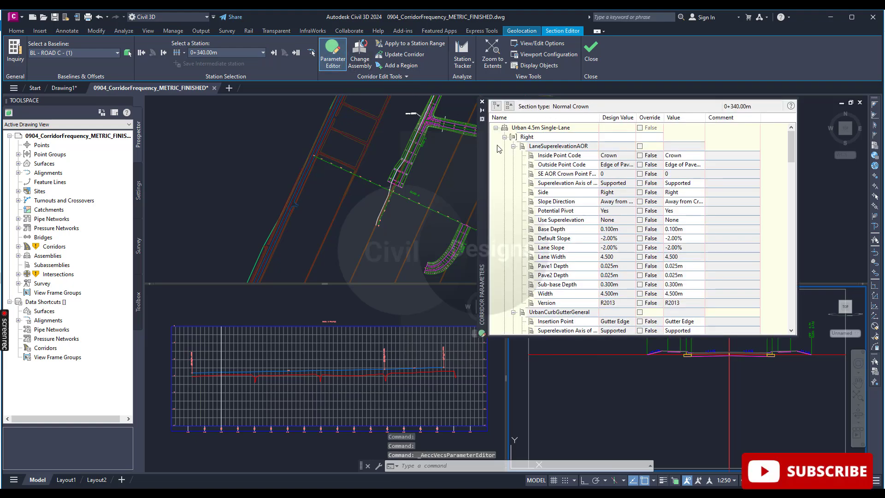
left_click_drag(480, 150, 191, 153)
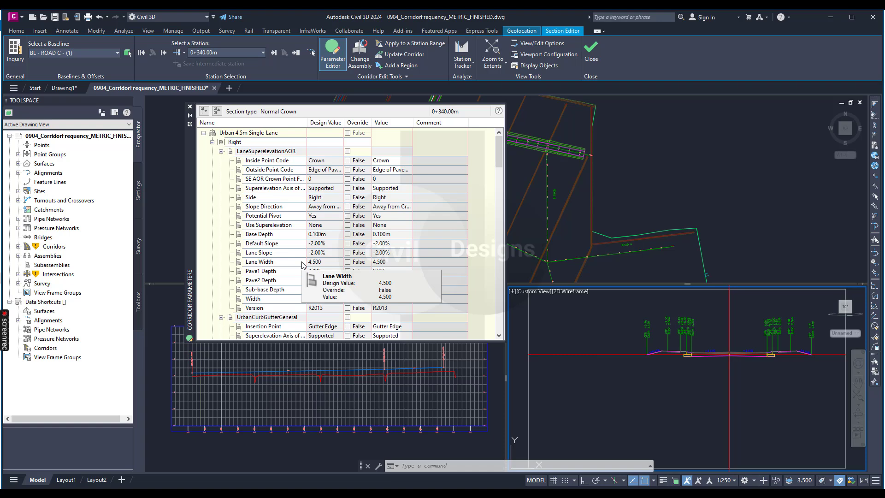
scroll(359, 302, "down", 4)
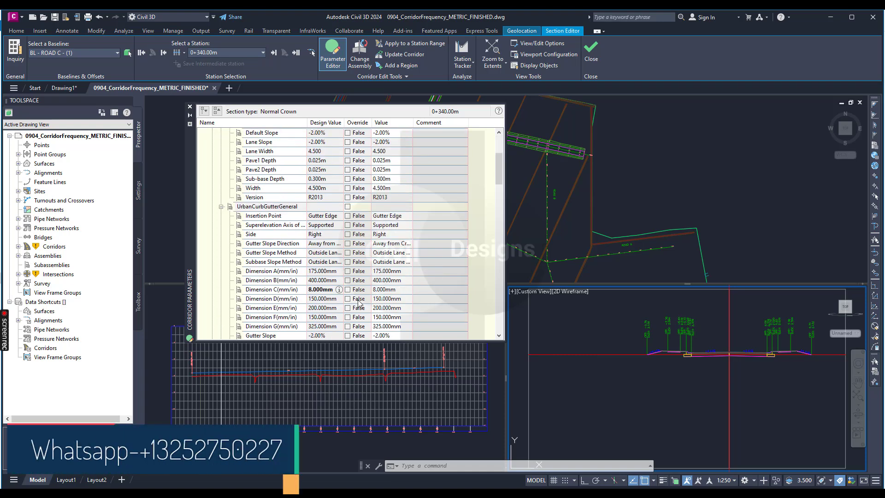
scroll(359, 303, "down", 2)
scroll(357, 322, "up", 4)
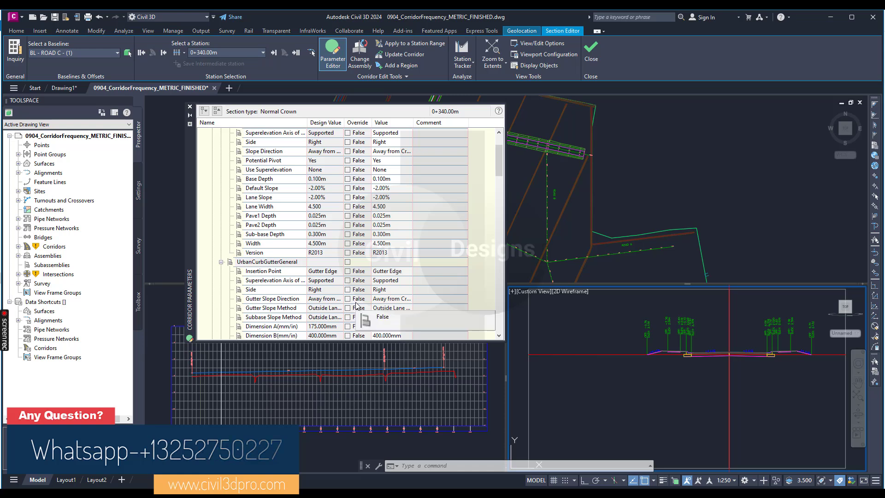
Override the Pave1 Depth of the right LaneSuperelevationAOR subassembly with 0.030 m at station 0+340.00m
left_click(387, 207)
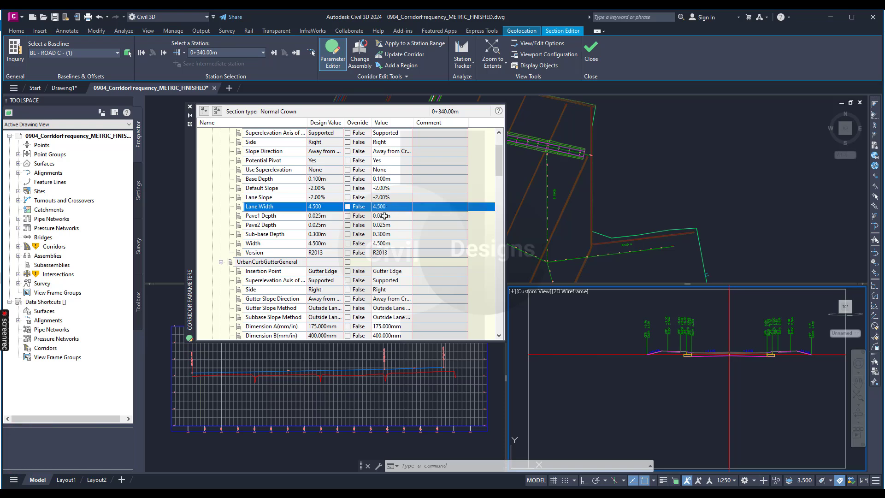
left_click(387, 216)
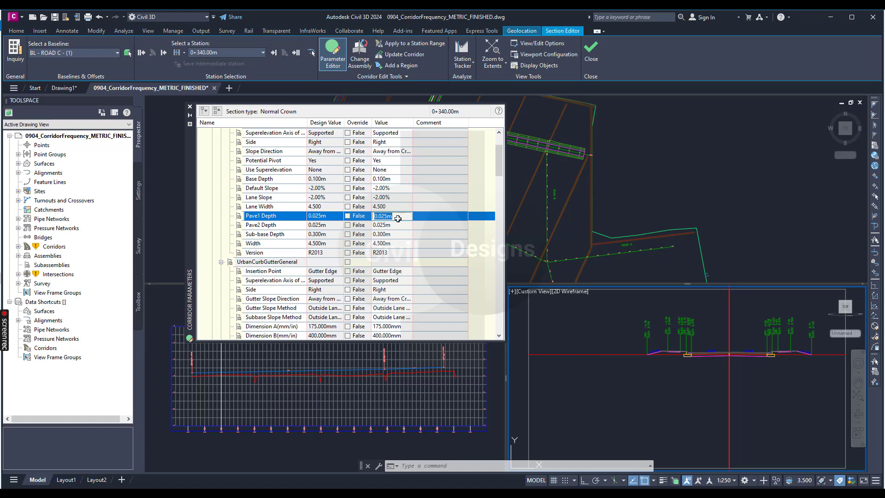
type("0.03")
key("Return")
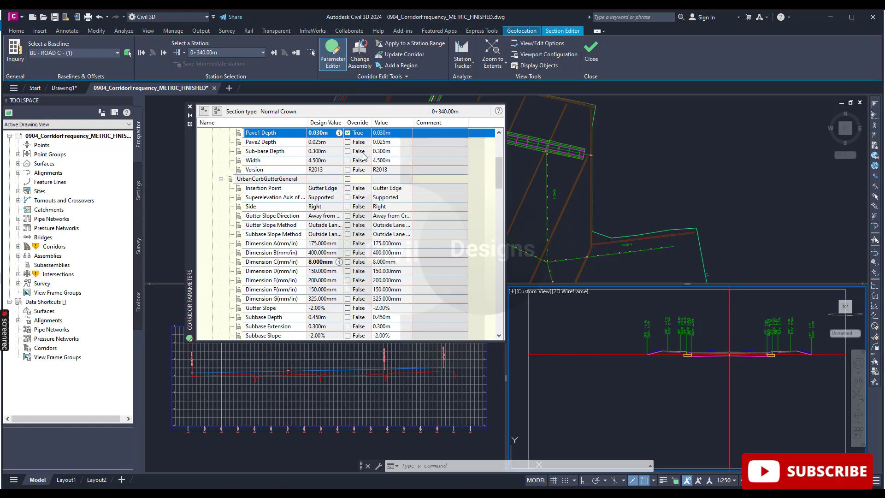
Examine the sidewalk width and slope parameters of the right UrbanSidewalk subassembly
scroll(363, 232, "down", 2)
scroll(363, 235, "down", 7)
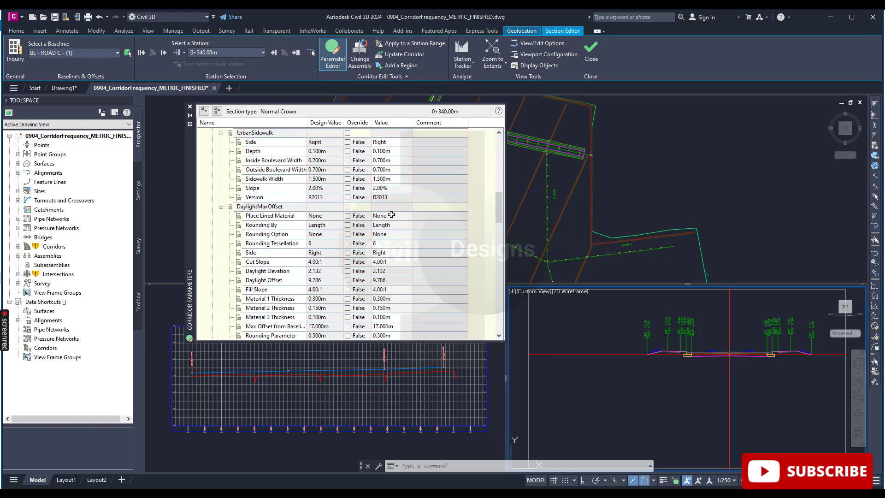
left_click(388, 179)
left_click(390, 188)
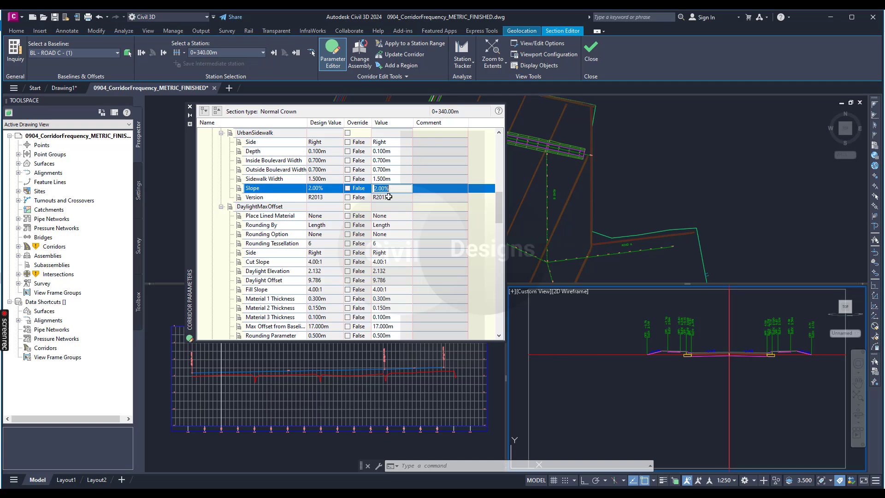
left_click(394, 197)
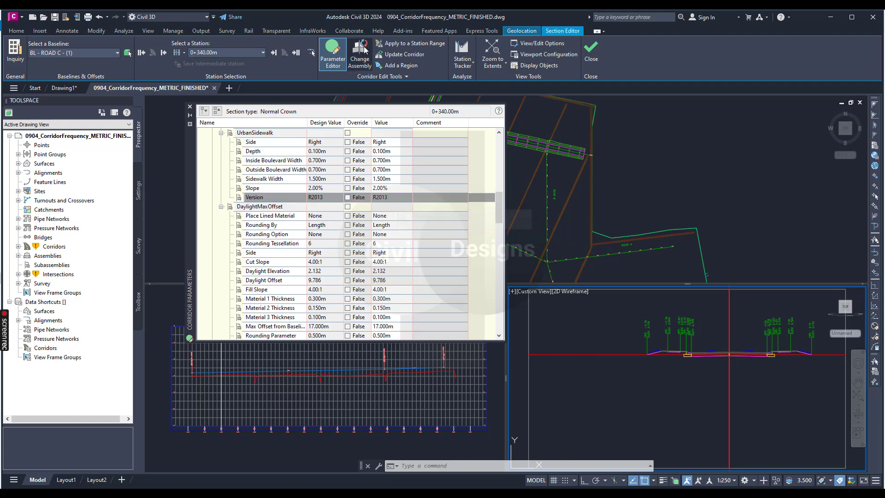
Apply the section's parameter override to the station range from 0+340.00m to 0+608.00m
left_click(401, 45)
left_click(390, 251)
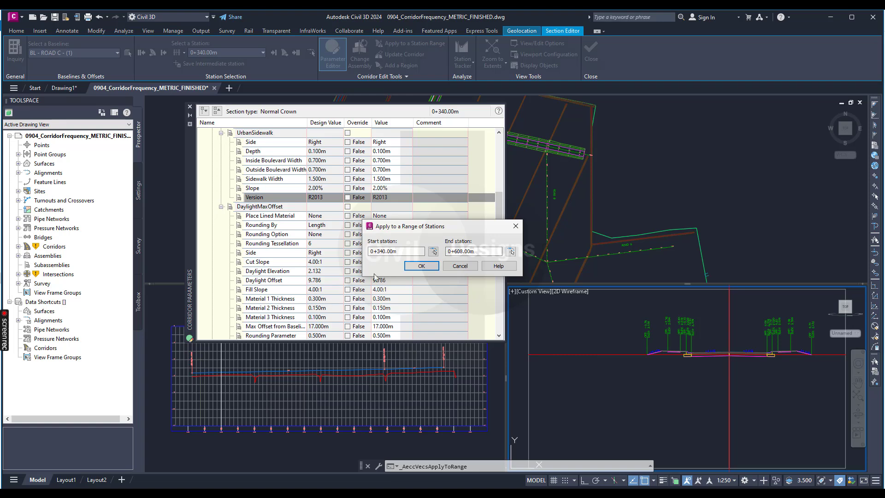
left_click(422, 267)
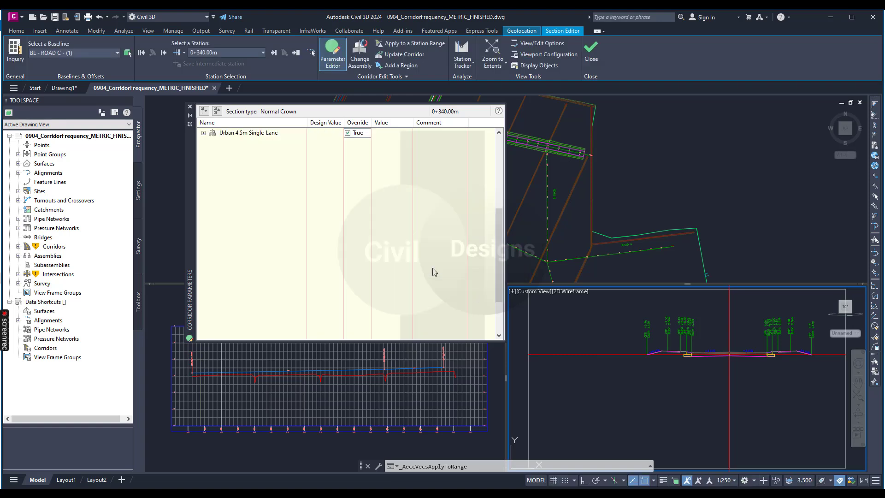